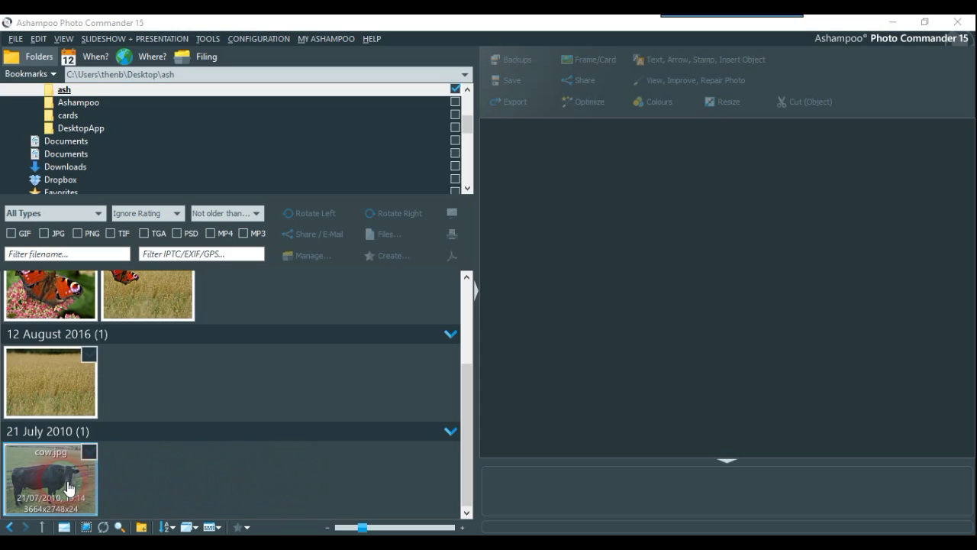
Step: Select the cow.jpg thumbnail in the ash folder to show it in the preview
mouse_move(68, 485)
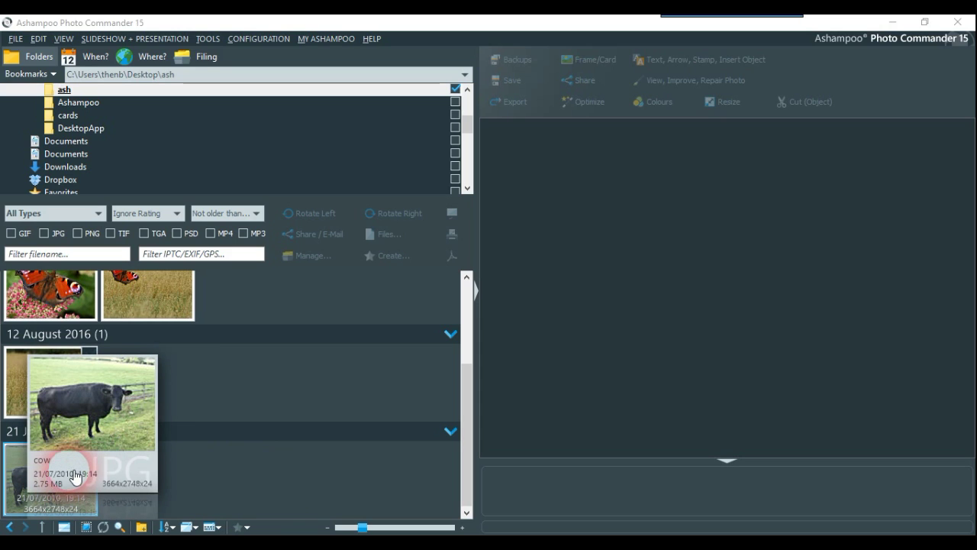
mouse_move(69, 385)
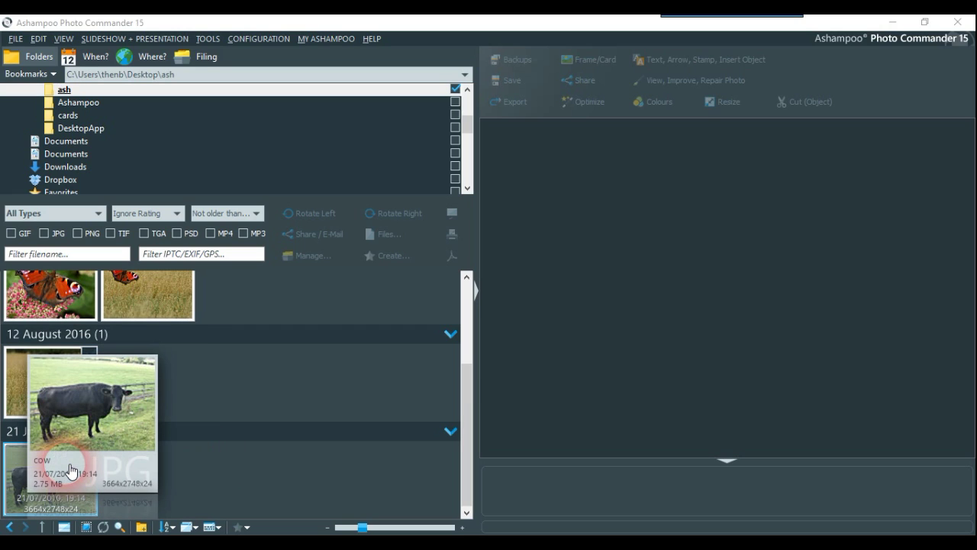
click(74, 500)
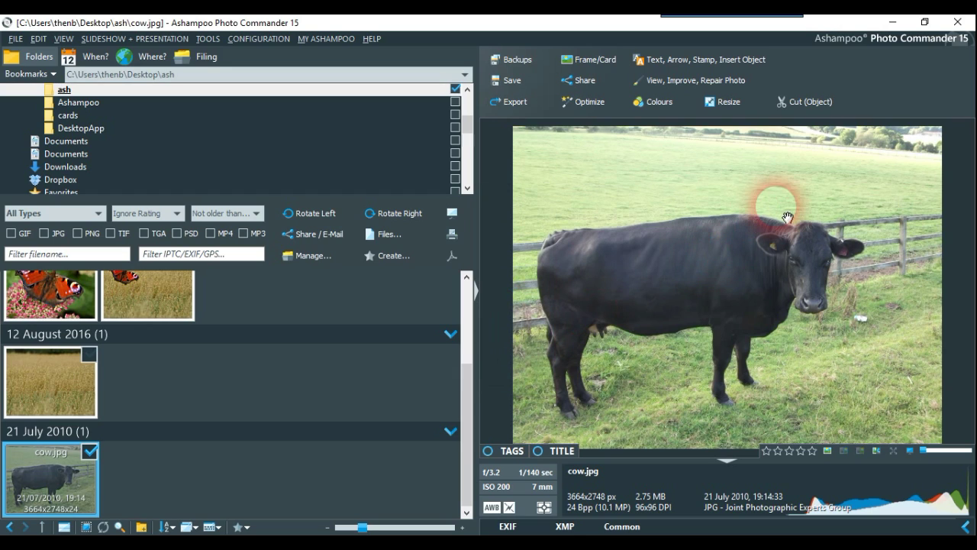
Step: Start the Cut Out Object or Person / Exchange Background tool on cow.jpg
click(811, 105)
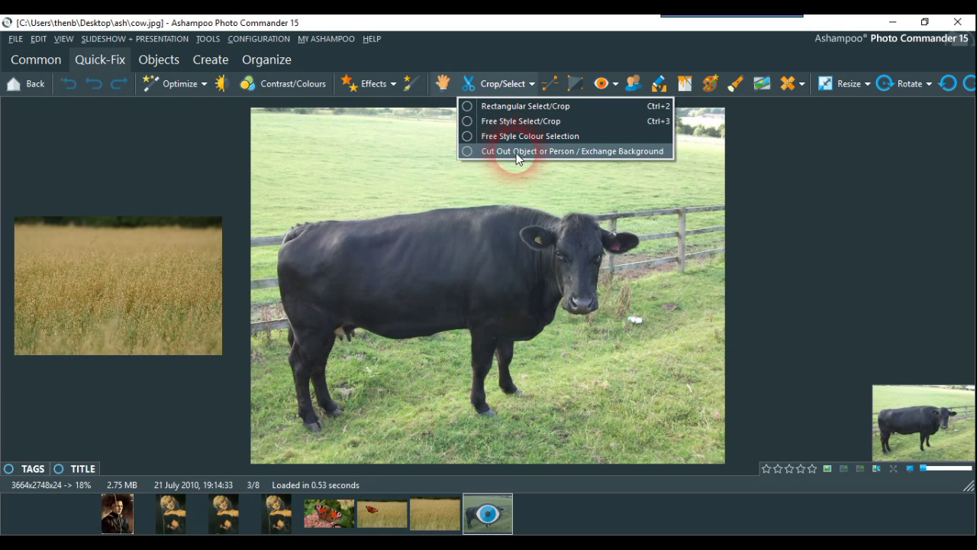
click(830, 254)
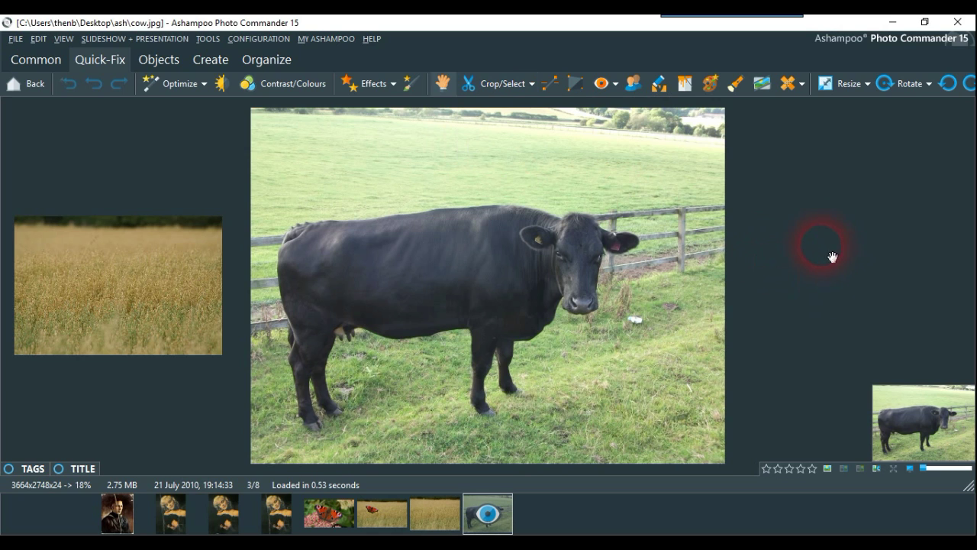
click(531, 86)
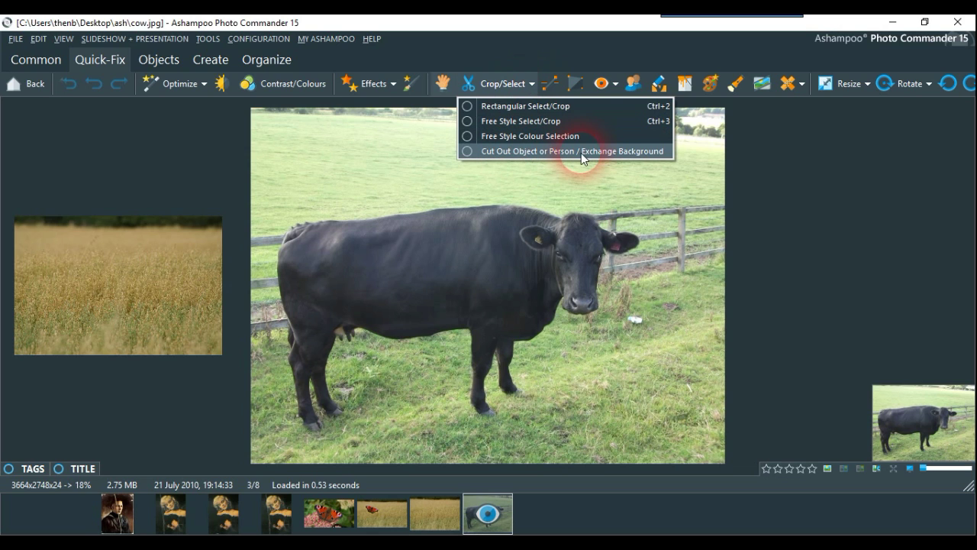
click(468, 151)
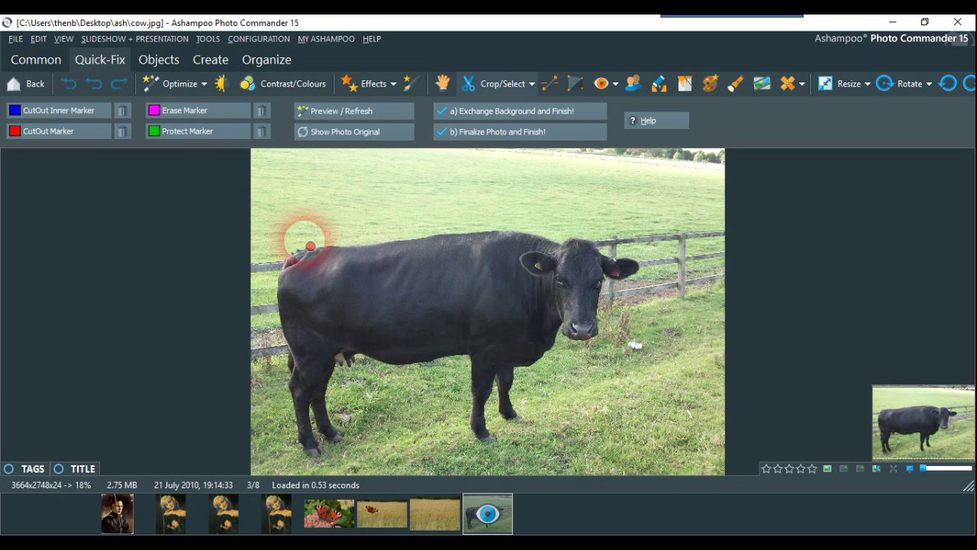
Step: Trace a red cut-out marker line around the cow's body and legs
mouse_move(311, 246)
mouse_down()
mouse_move(423, 243)
mouse_move(484, 230)
mouse_move(586, 240)
mouse_move(645, 263)
mouse_move(650, 280)
mouse_move(613, 292)
mouse_move(603, 352)
mouse_move(568, 343)
mouse_move(559, 363)
mouse_move(526, 380)
mouse_move(533, 417)
mouse_move(518, 426)
mouse_move(506, 418)
mouse_move(507, 443)
mouse_move(485, 430)
mouse_move(458, 432)
mouse_move(472, 435)
mouse_move(467, 376)
mouse_move(393, 368)
mouse_move(348, 386)
mouse_move(355, 434)
mouse_move(340, 459)
mouse_move(318, 469)
mouse_move(290, 456)
mouse_move(279, 437)
mouse_move(297, 441)
mouse_move(279, 405)
mouse_move(276, 359)
mouse_move(290, 367)
mouse_move(269, 334)
mouse_move(282, 257)
mouse_move(327, 247)
mouse_up()
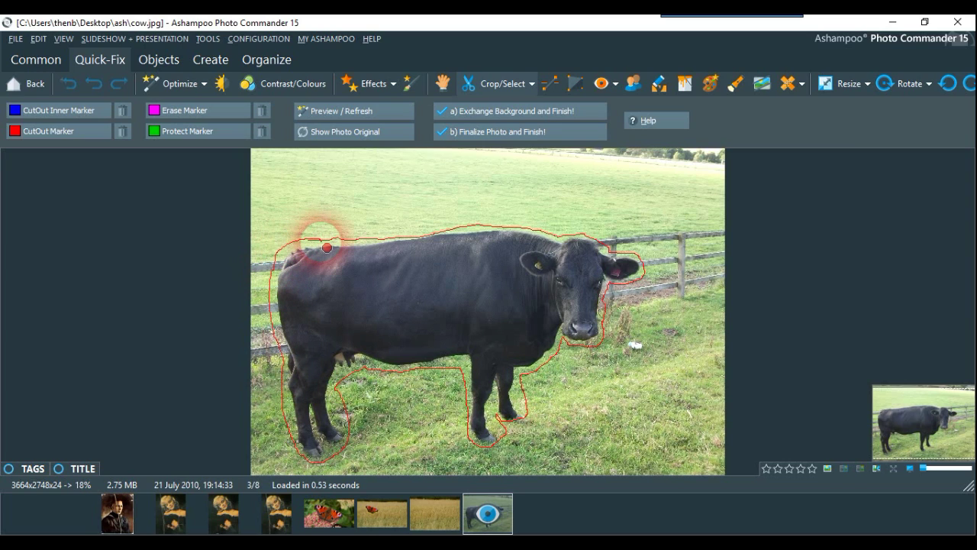
Step: Finish the cut-out and load the bg wheat-field image as the cow's new background
click(477, 115)
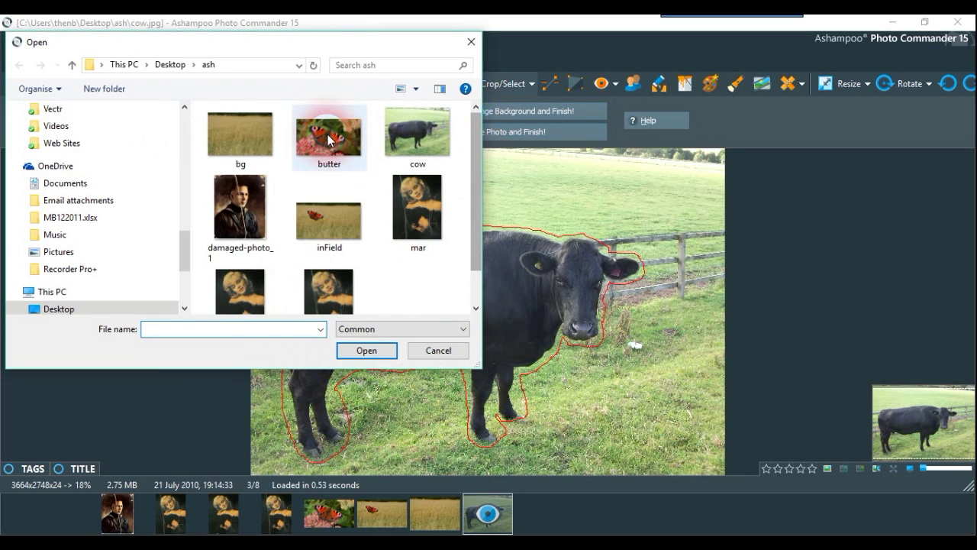
click(244, 133)
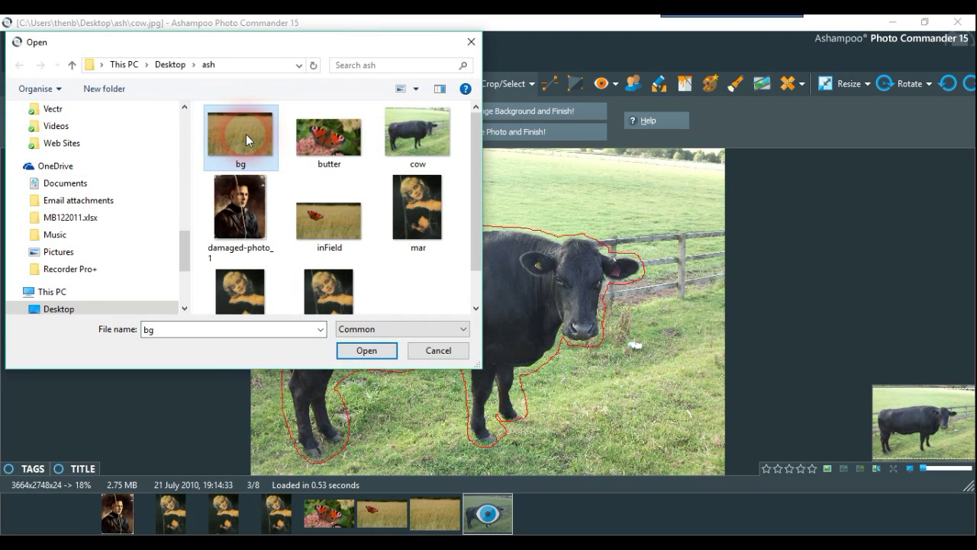
click(373, 352)
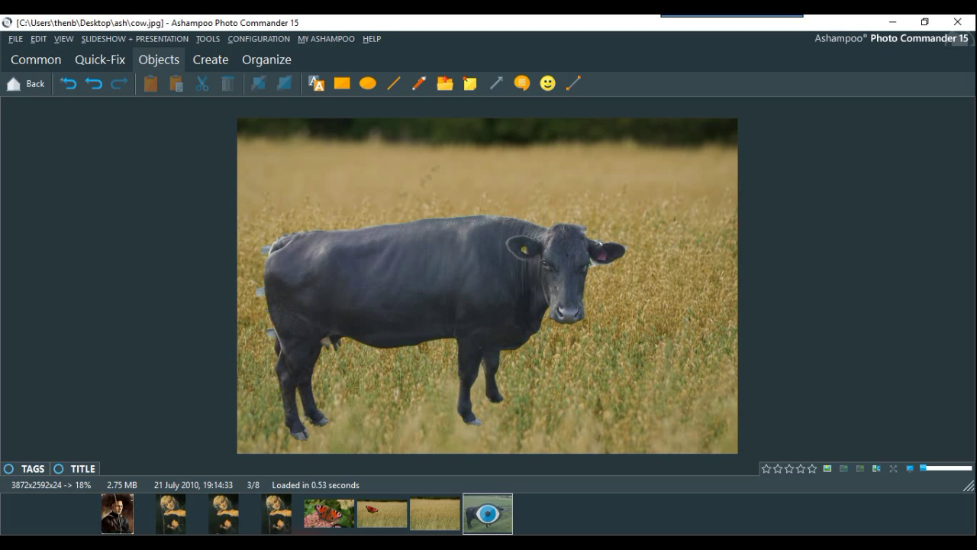
Step: Select the cut-out cow and move it slightly lower, to x:168 y:826
click(596, 410)
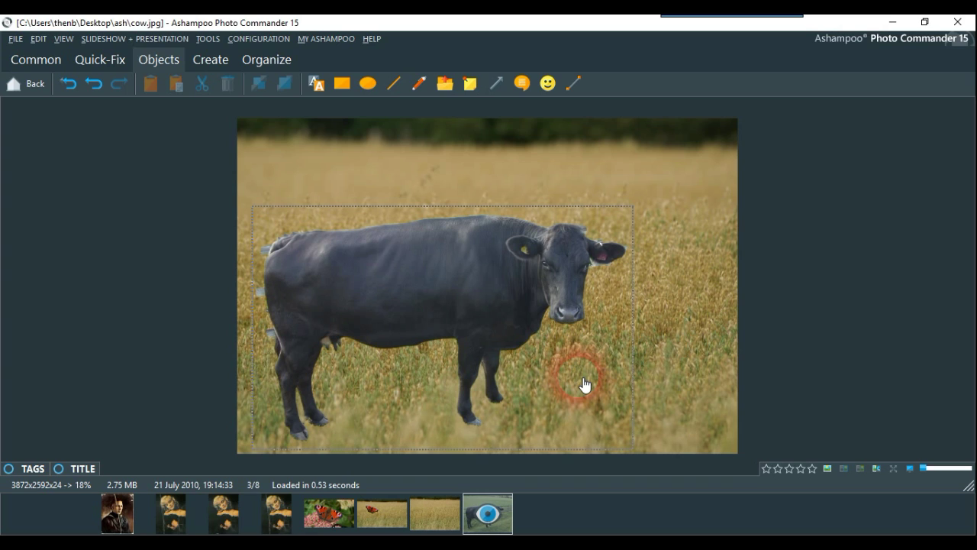
click(585, 384)
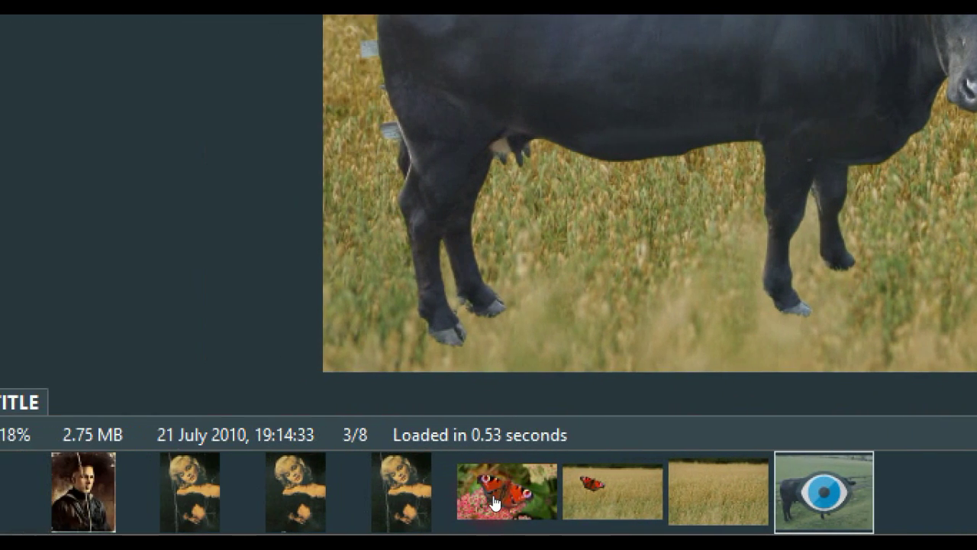
click(647, 496)
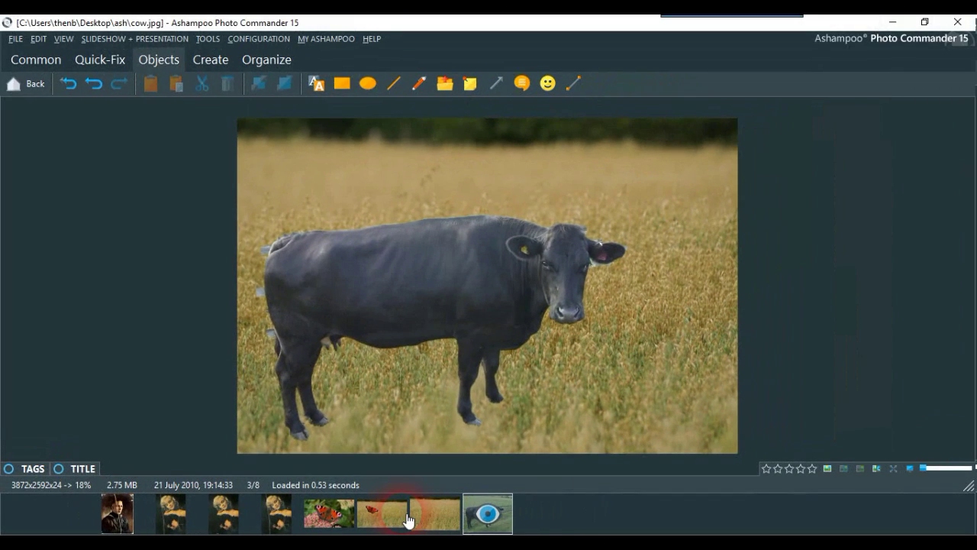
click(390, 368)
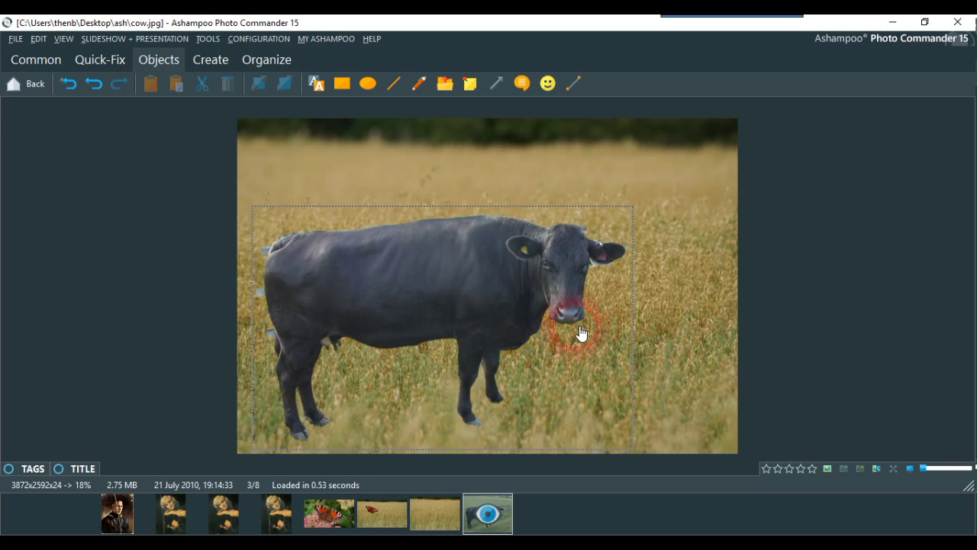
drag(557, 321, 555, 337)
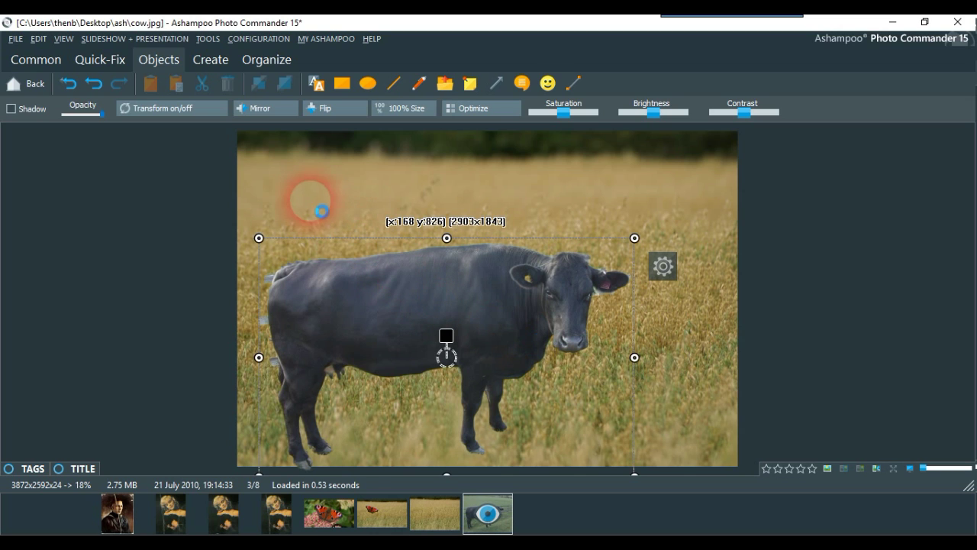
click(98, 60)
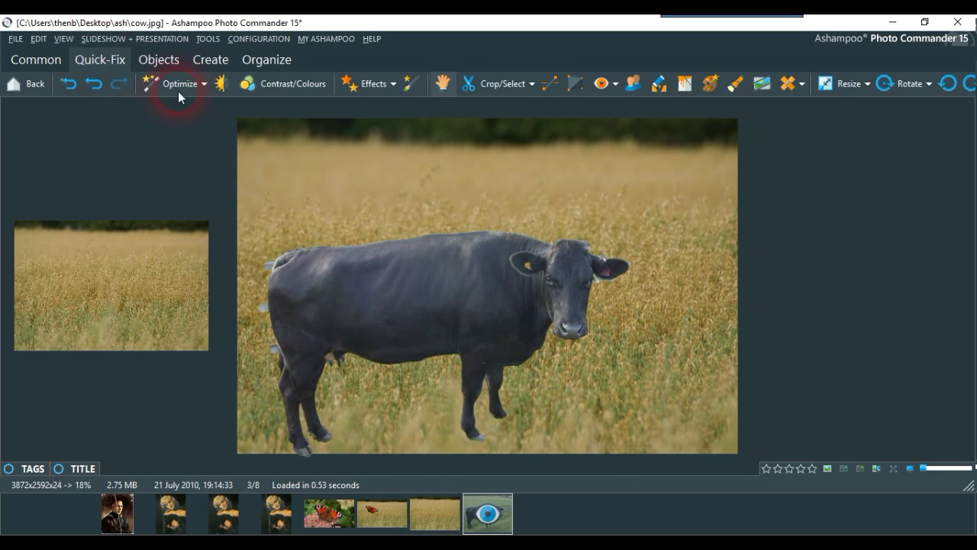
click(632, 84)
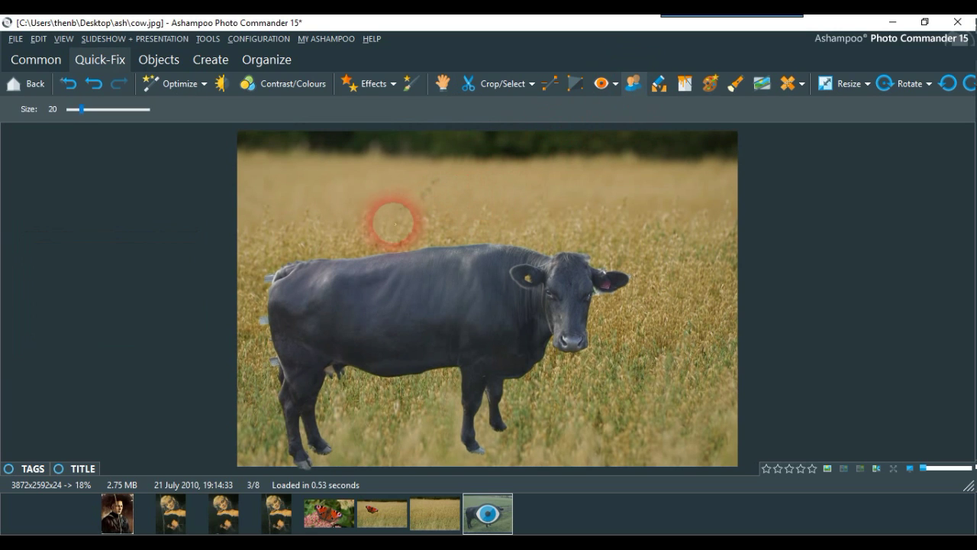
click(387, 225)
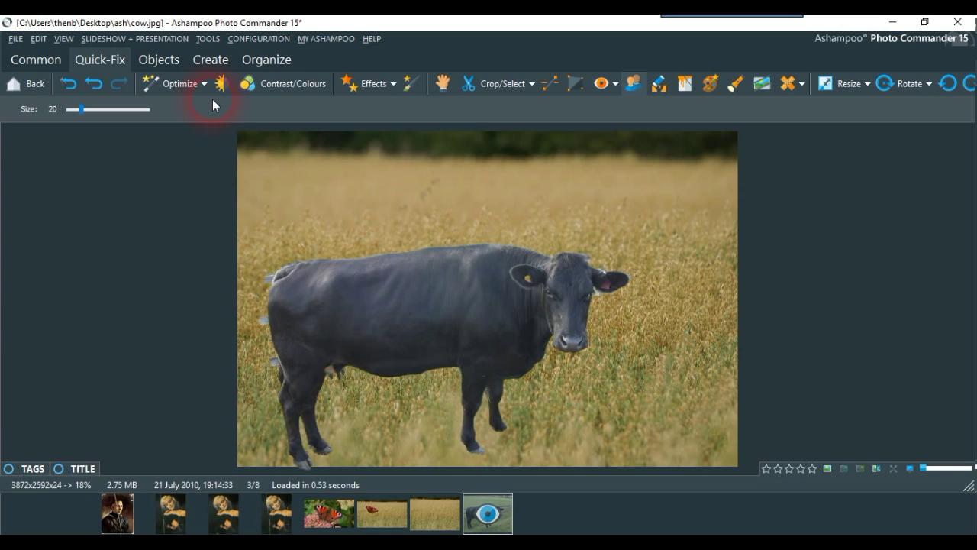
Step: Switch to browse mode, open NormaJean.jpg, and discard the unsaved cow.jpg changes
click(64, 39)
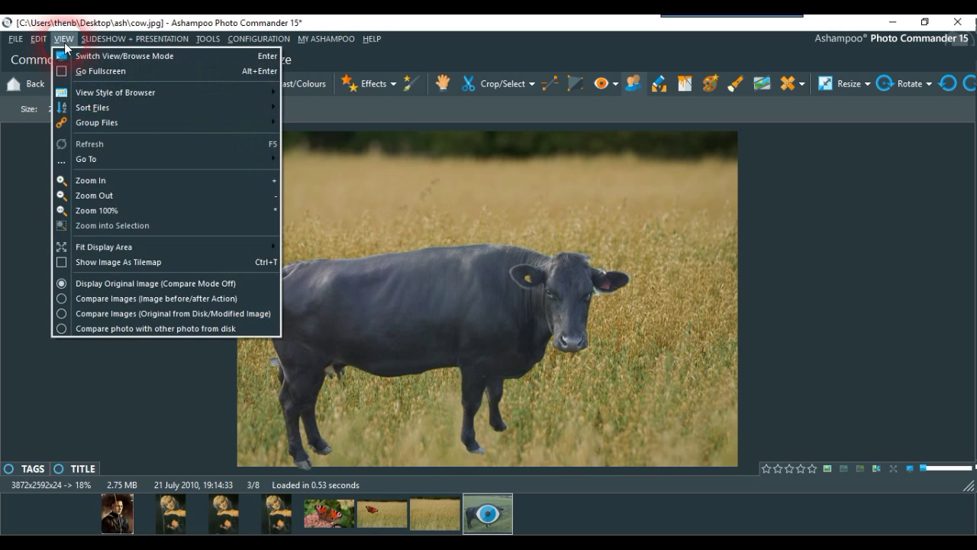
click(68, 56)
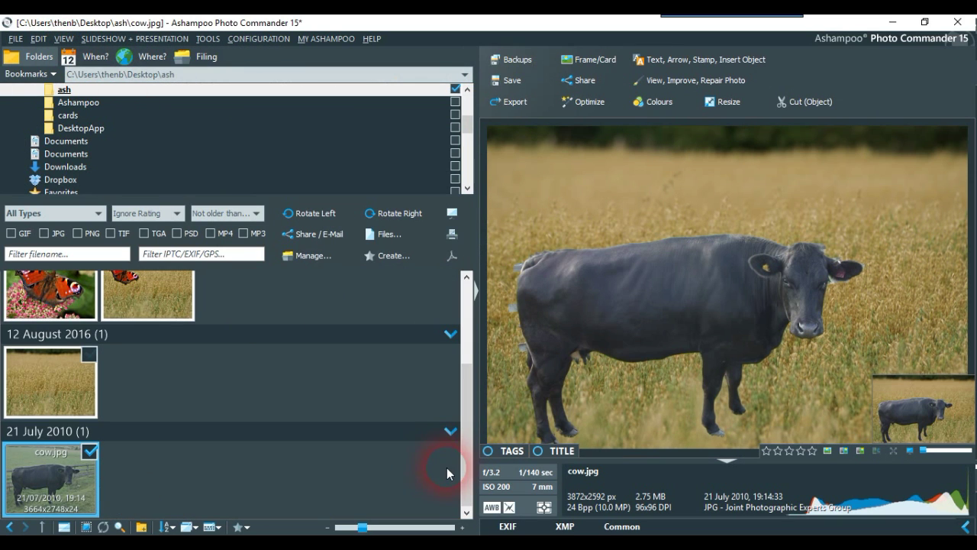
drag(468, 476, 458, 371)
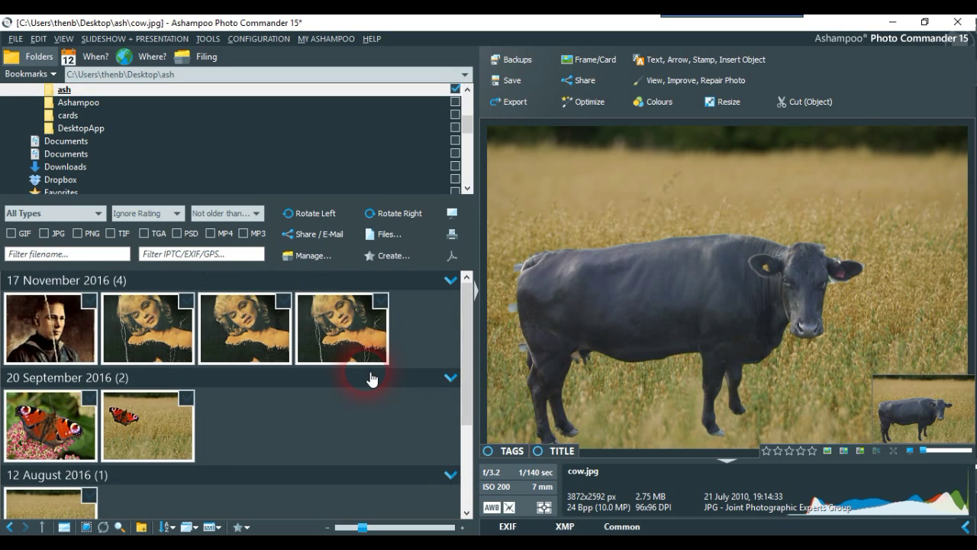
mouse_move(339, 324)
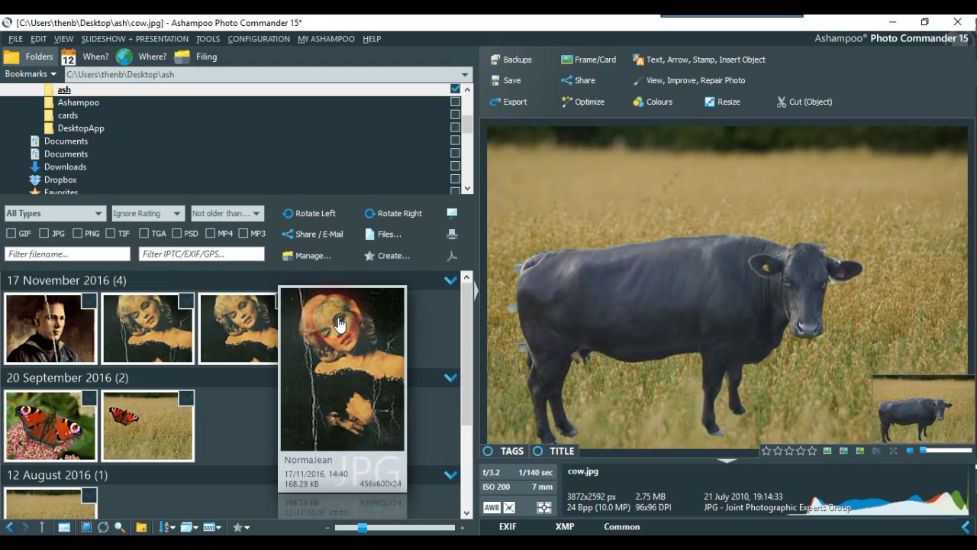
click(339, 324)
click(487, 320)
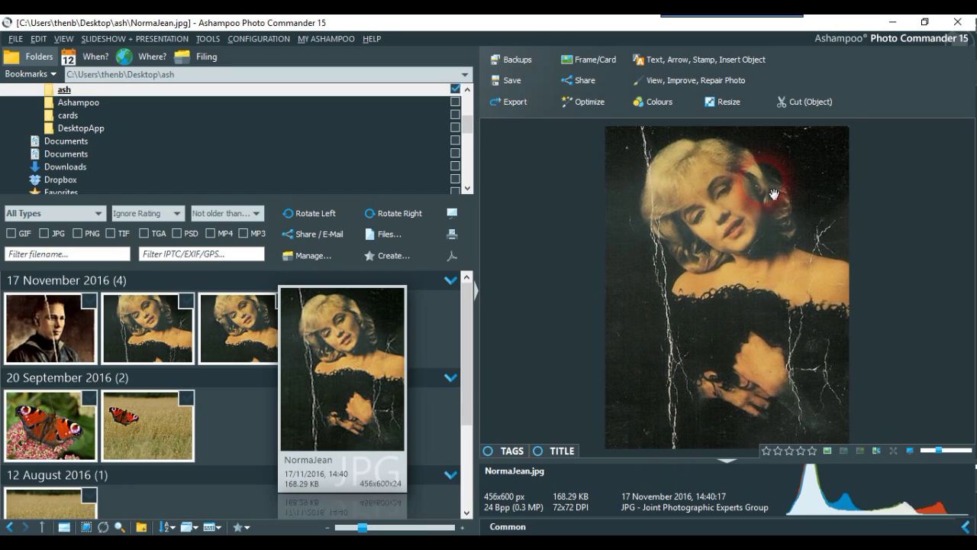
Step: Open NormaJean.jpg for repair and list the Remove Scratches tool's methods
click(736, 81)
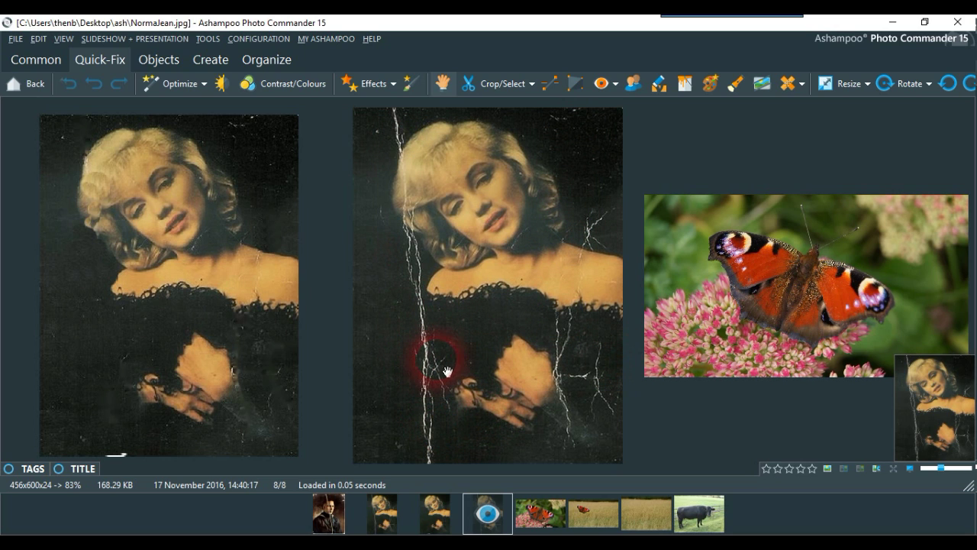
click(222, 381)
click(801, 84)
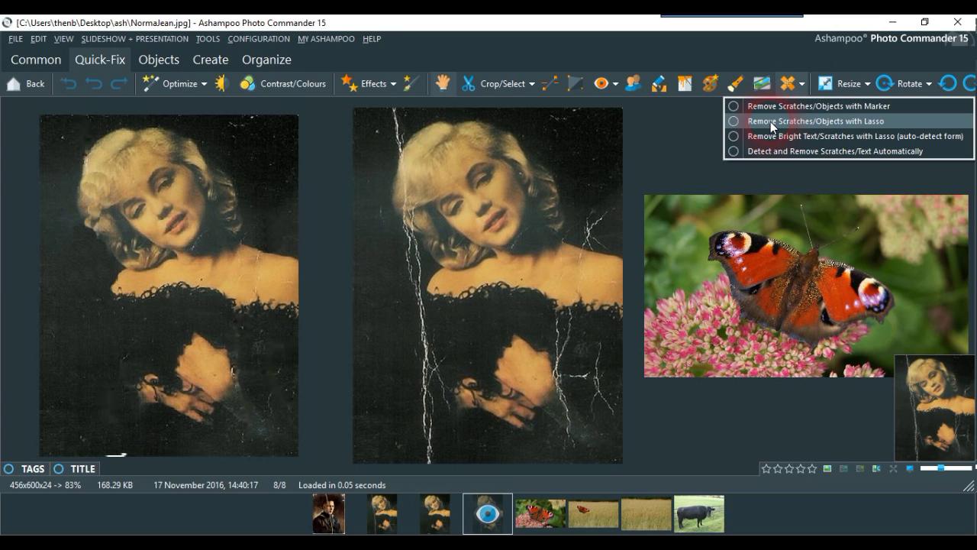
Step: Paint out the white scratch beside the face with Remove Scratches/Objects with Marker
click(739, 107)
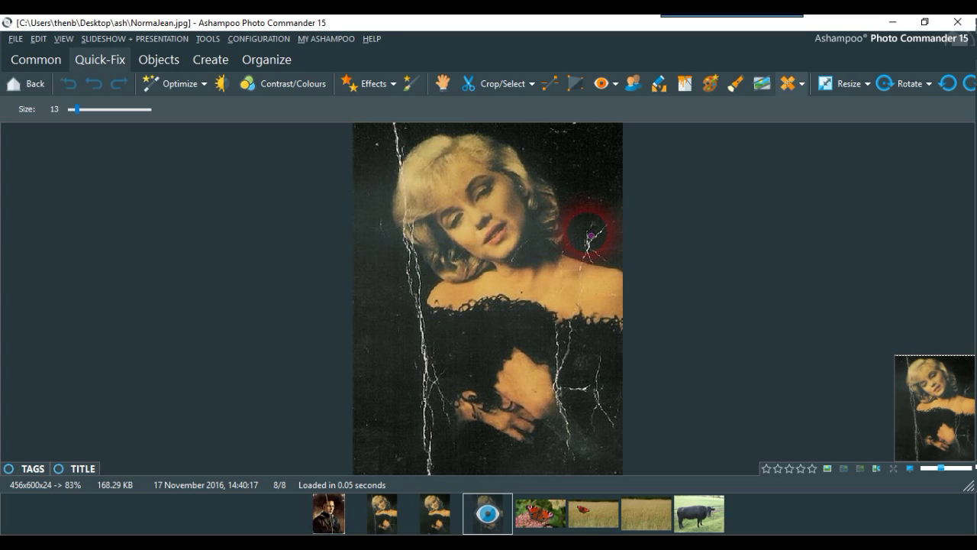
mouse_move(590, 234)
mouse_down()
mouse_move(609, 262)
mouse_move(595, 250)
mouse_move(590, 259)
mouse_move(592, 250)
mouse_move(620, 267)
mouse_move(593, 253)
mouse_move(609, 281)
mouse_move(587, 258)
mouse_up()
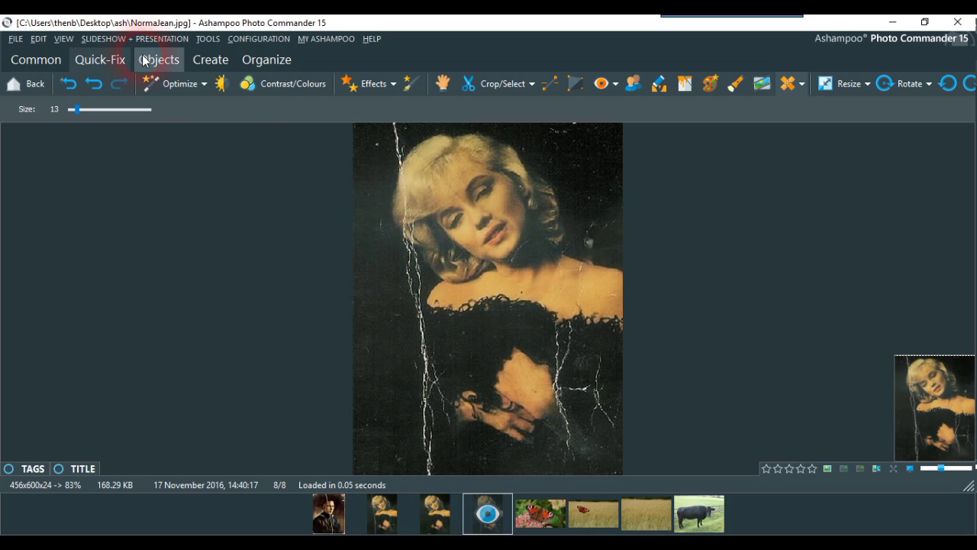
click(632, 85)
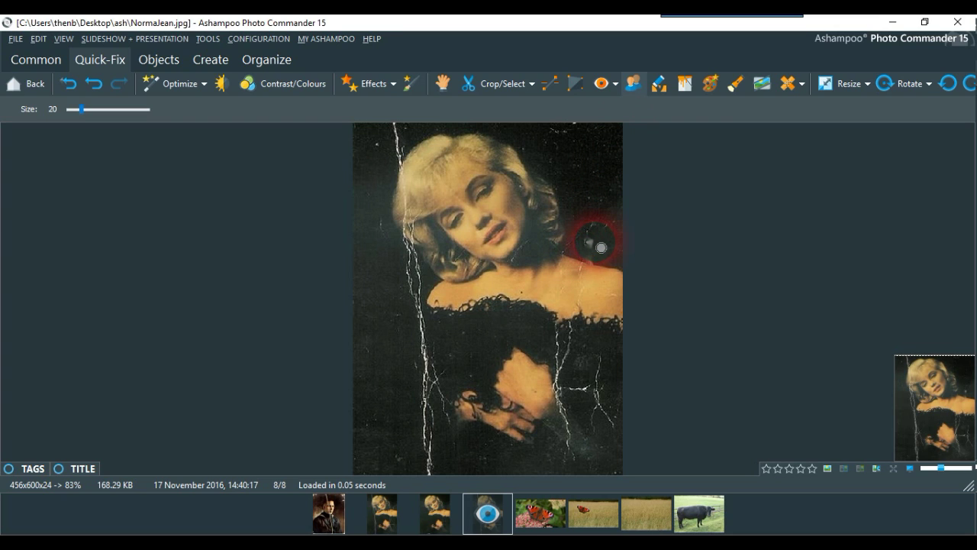
Step: Paint out the bottom and dark-dress scratches, then select another NormaJean thumbnail
click(795, 92)
click(737, 108)
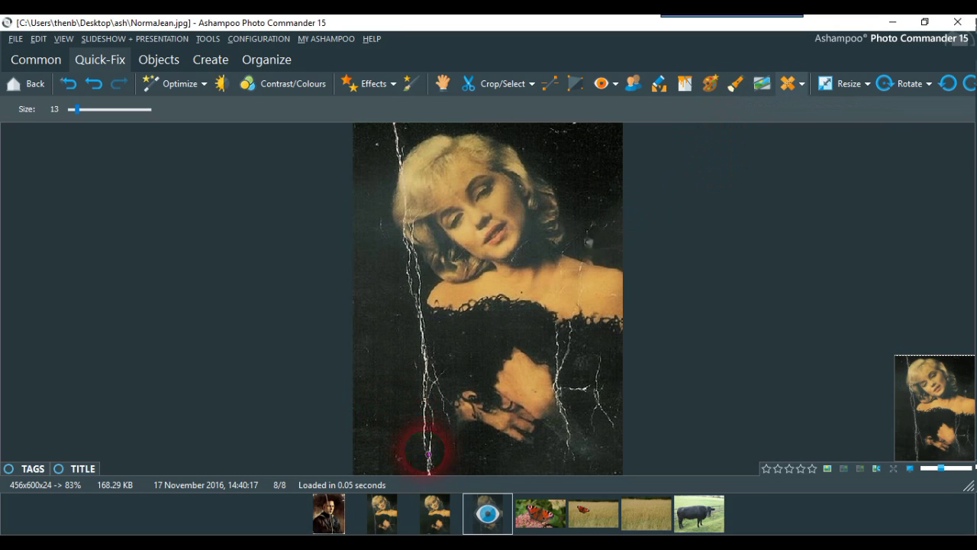
click(432, 465)
mouse_move(431, 464)
mouse_down()
mouse_move(431, 416)
mouse_move(435, 443)
mouse_move(415, 389)
mouse_move(432, 372)
mouse_move(448, 402)
mouse_move(436, 385)
mouse_move(435, 402)
mouse_up()
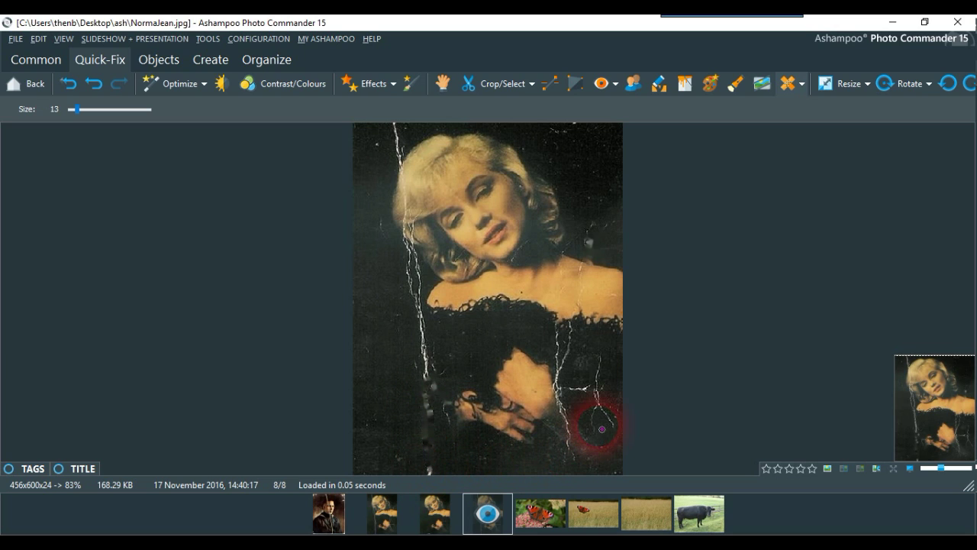
click(599, 363)
mouse_move(601, 366)
mouse_down()
mouse_move(608, 417)
mouse_move(598, 411)
mouse_move(613, 418)
mouse_up()
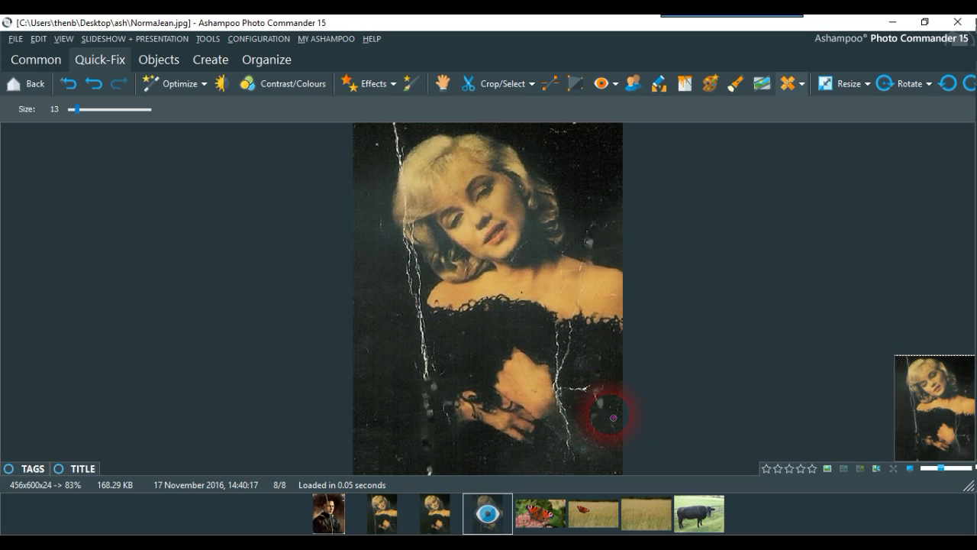
click(440, 520)
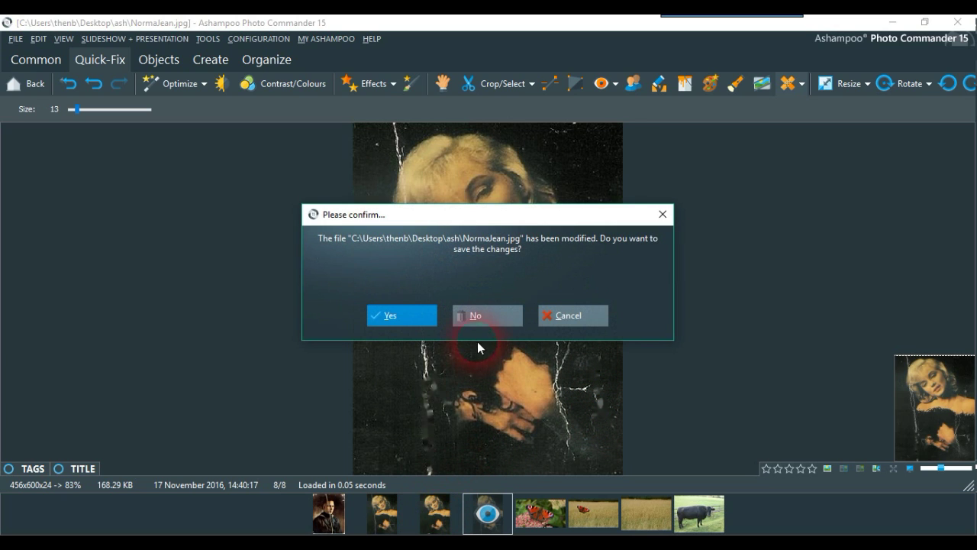
Step: Discard the NormaJean changes and compare mayr.jpg's scratched left and repaired centre versions
click(474, 313)
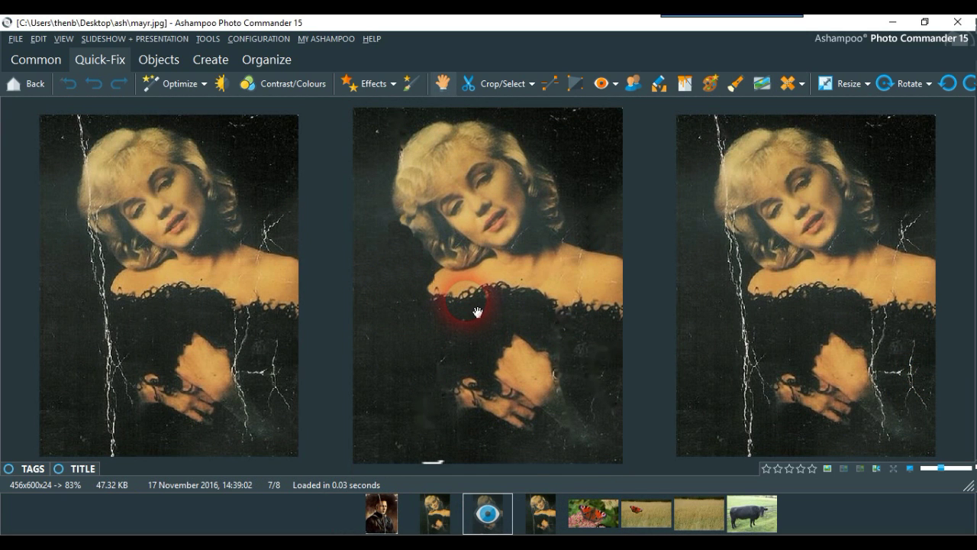
click(233, 256)
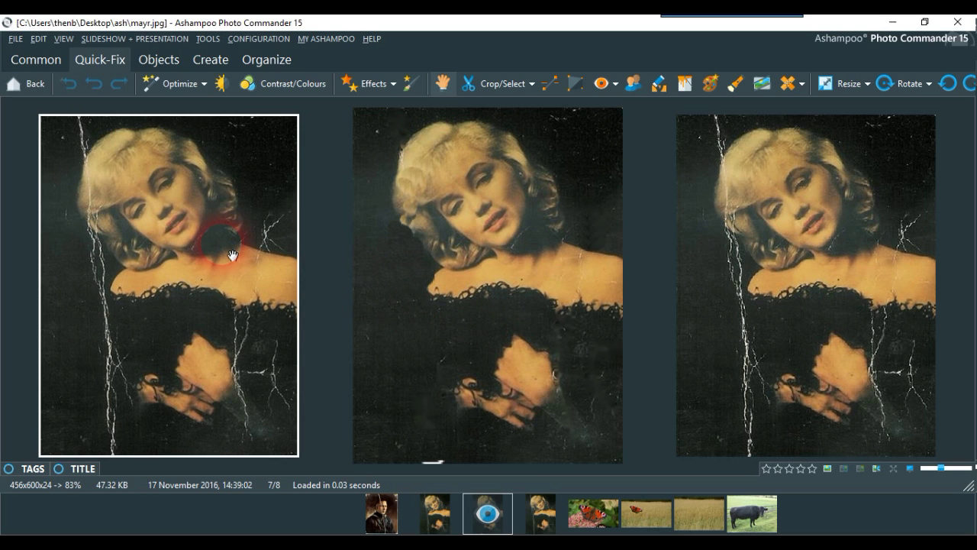
click(359, 243)
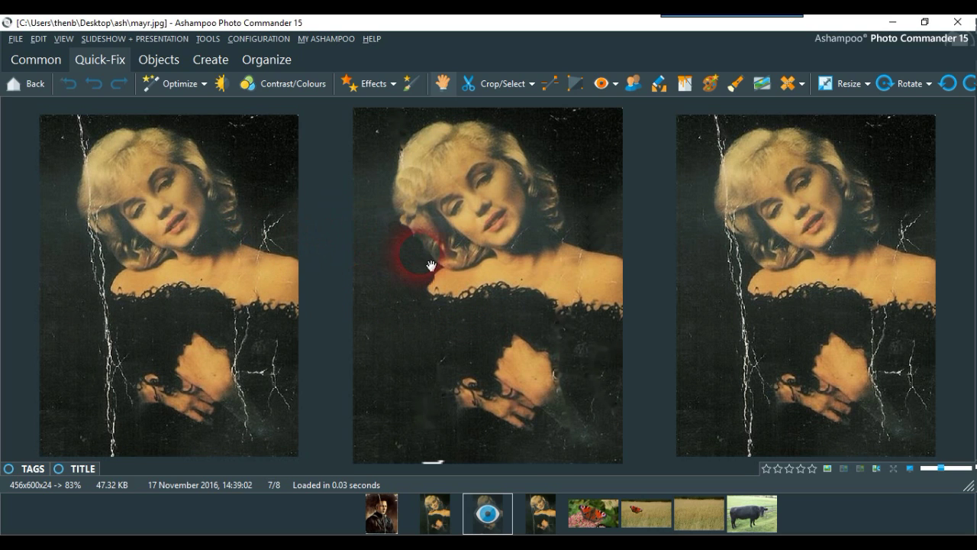